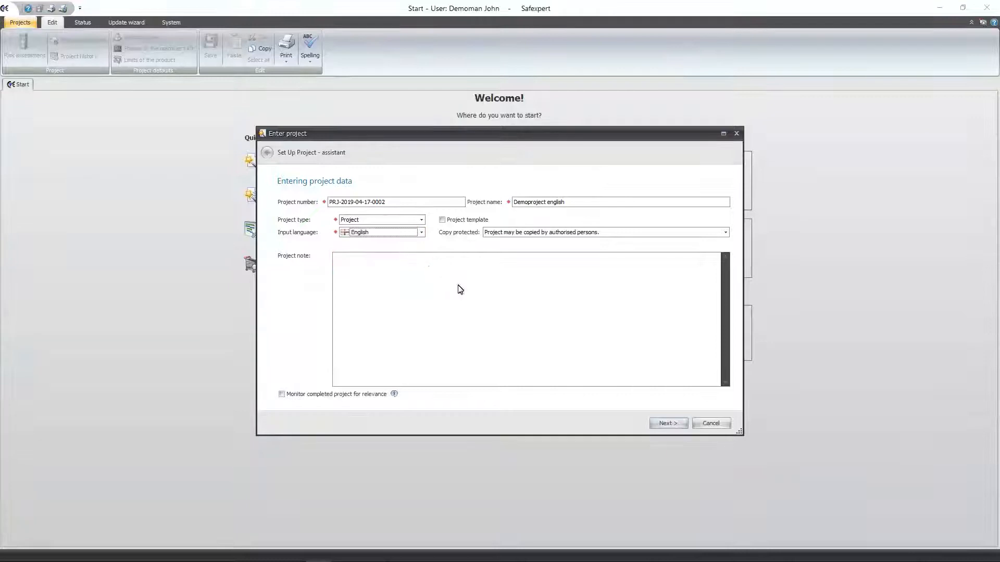
Step: Accept the project data of the new English project "Demoproject english" and continue its setup
left_click(668, 424)
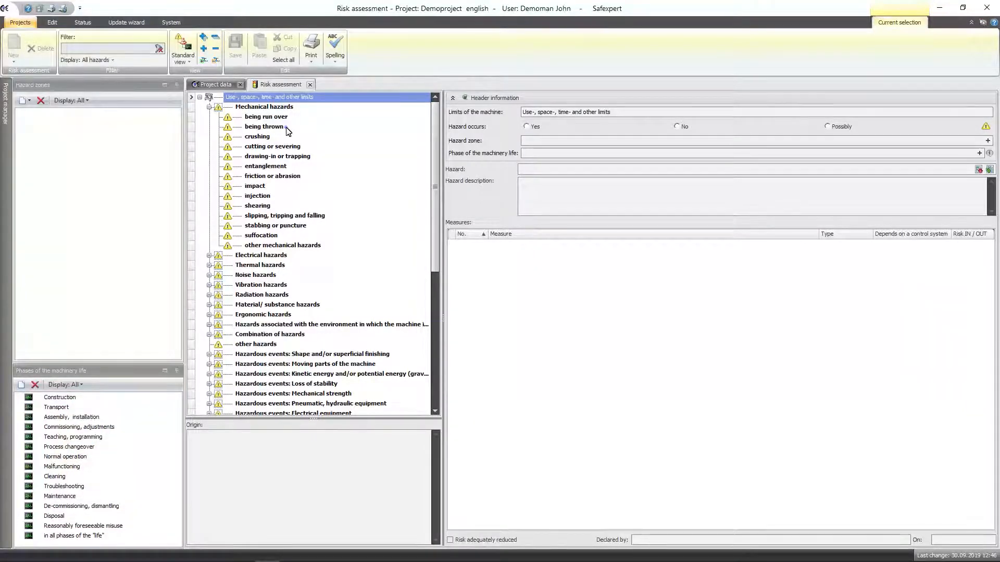
Step: Mark the mechanical hazards being thrown, cutting or severing, drawing-in or trapping, and entanglement as occurring
right_click(304, 130)
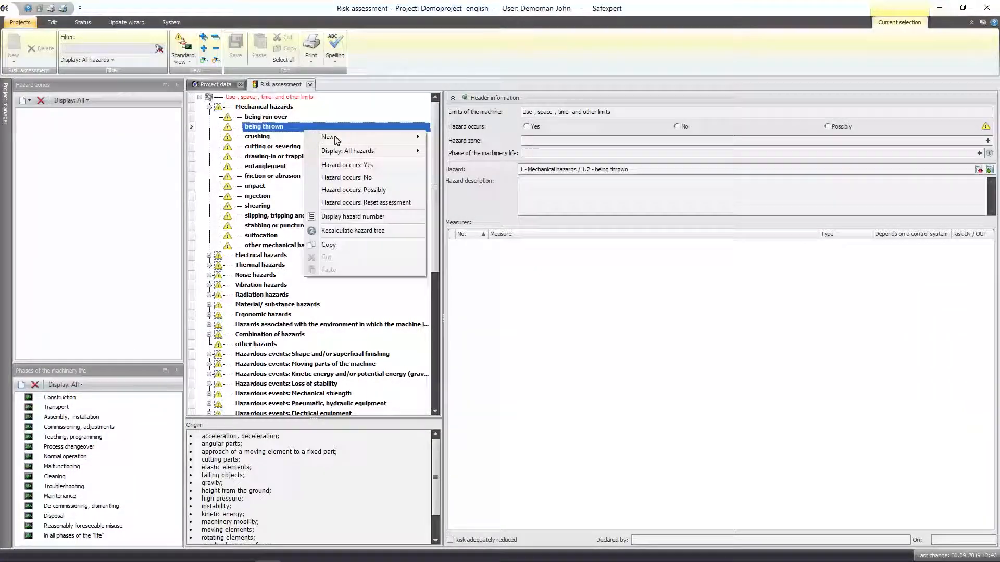
left_click(354, 165)
left_click(359, 166, "shift")
right_click(342, 167)
left_click(403, 203)
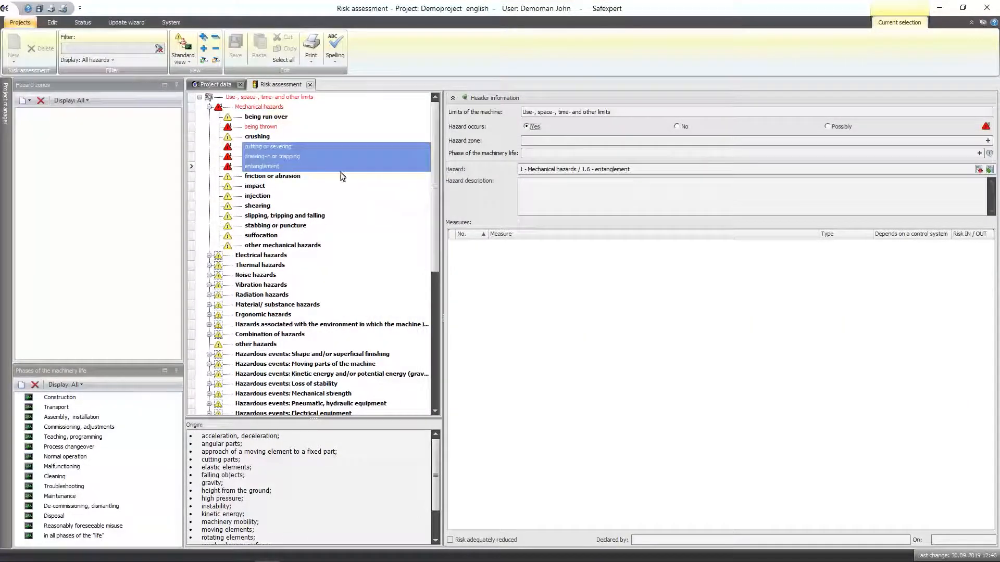
Step: Add the hazard zone "Grinding wheel" under drawing-in or trapping and assign the Normal operation life phase to it
right_click(319, 158)
mouse_move(349, 165)
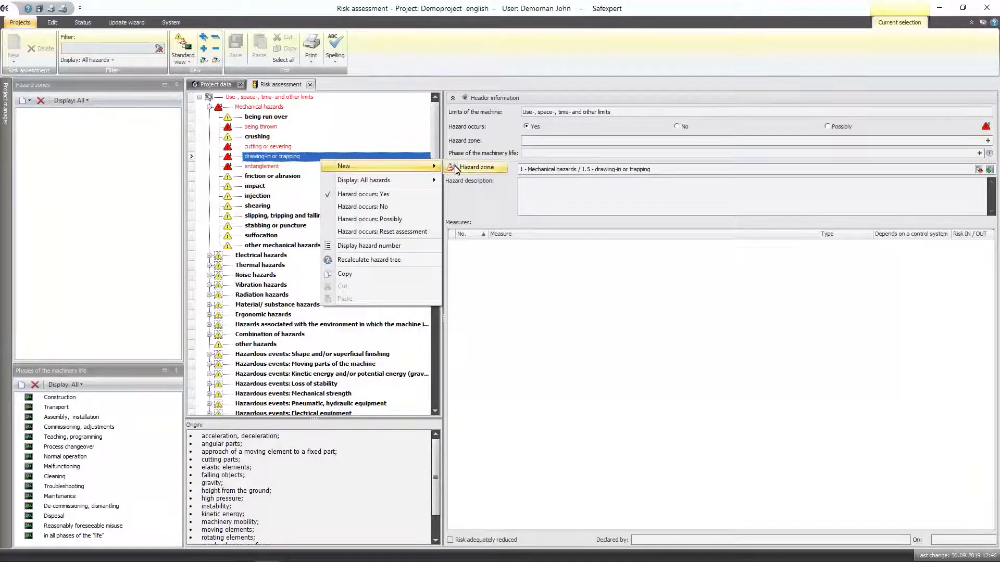
left_click(459, 170)
type("Grinding wheel")
key("Return")
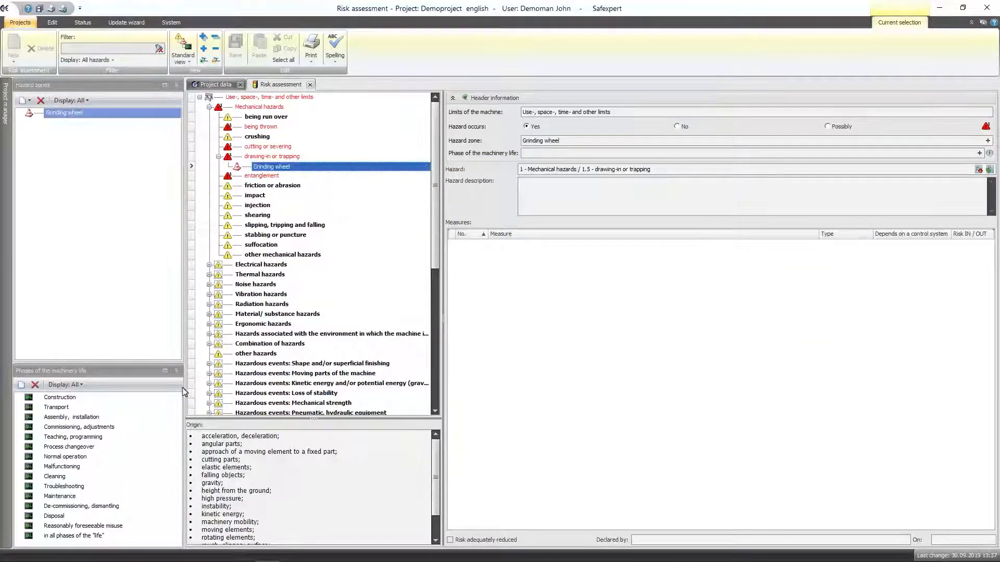
left_click_drag(99, 457, 336, 168)
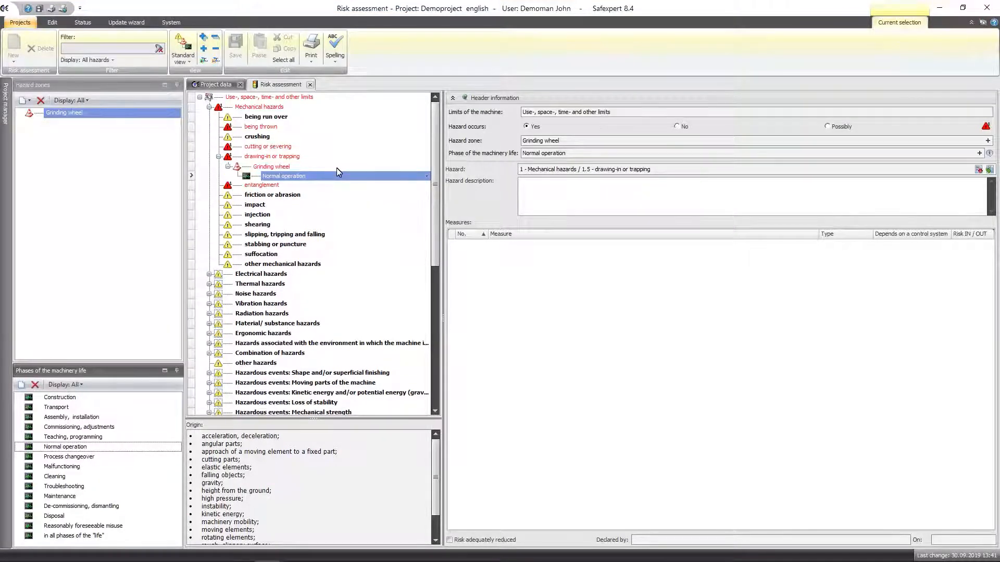
Step: Enter the hazard description "Long hair or protruding pieces of clothing could be hit by the grinding wheel"
left_click(550, 194)
type("Long hair or protruding pieces of clothing could be hit by the grinding wheel")
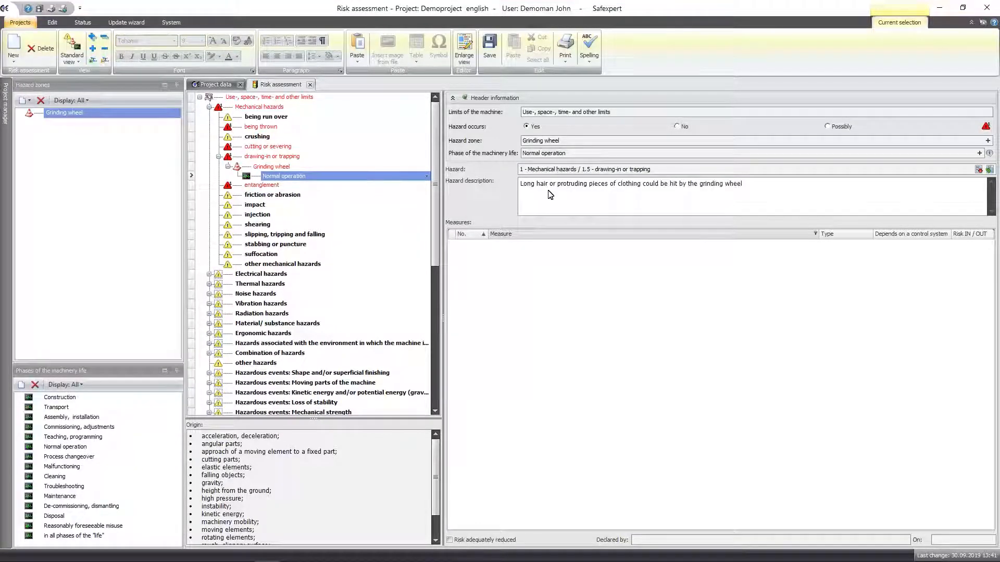
Step: Add the measure "Protective cover" to the drawing-in or trapping hazard and classify it as SCP, safeguarding / complementary protective measure
right_click(553, 254)
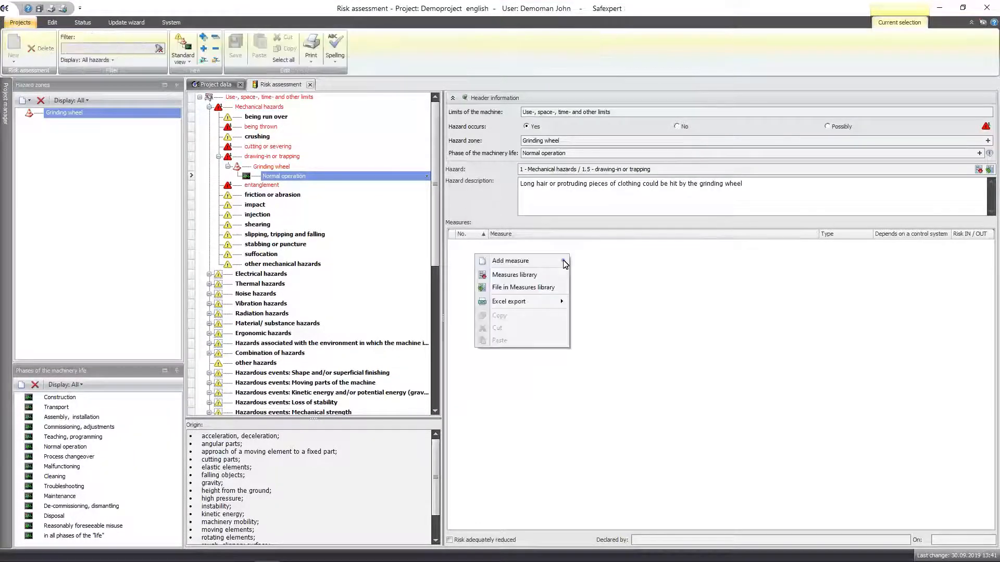
left_click(565, 264)
type("Protective cover")
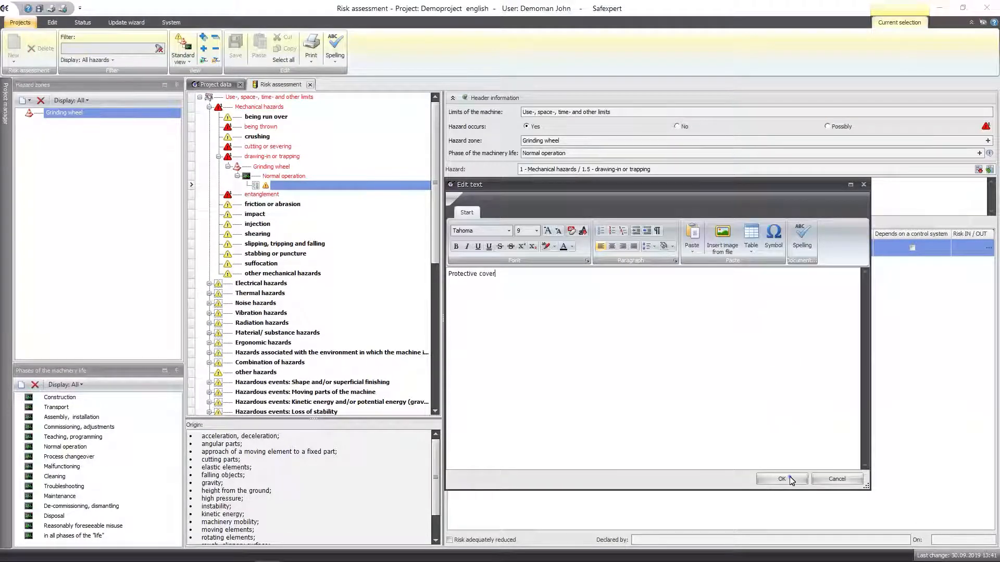
left_click(789, 479)
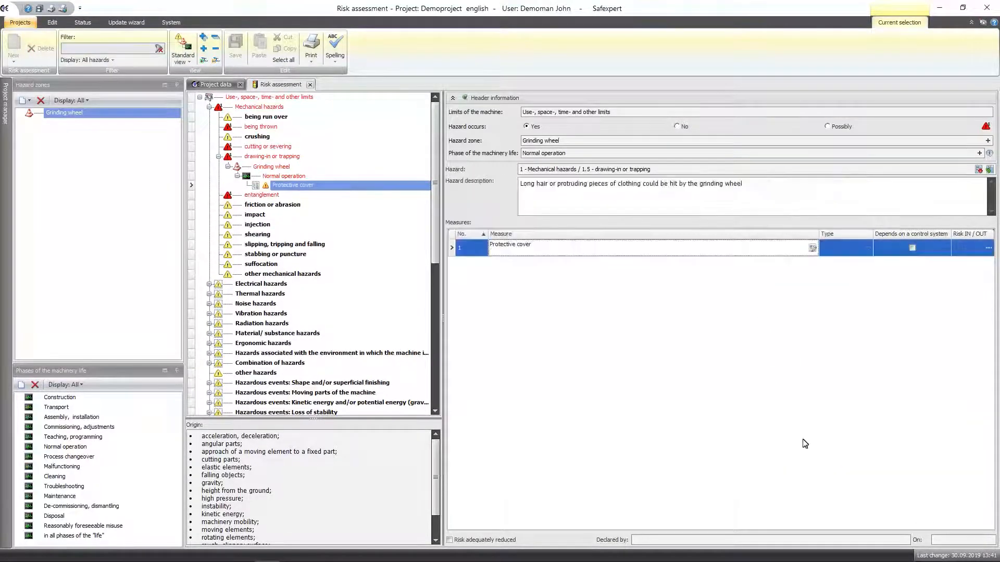
left_click(868, 249)
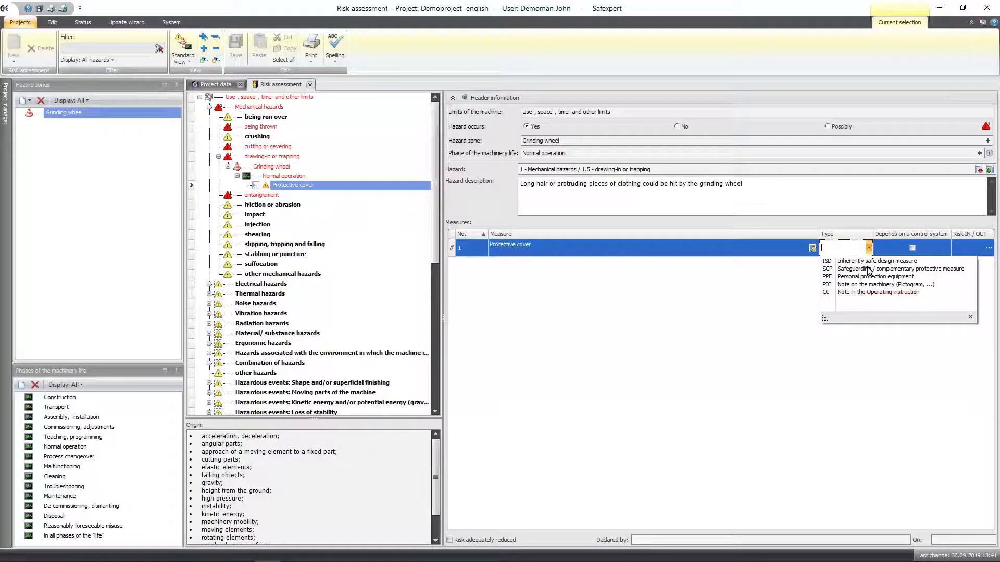
left_click(869, 269)
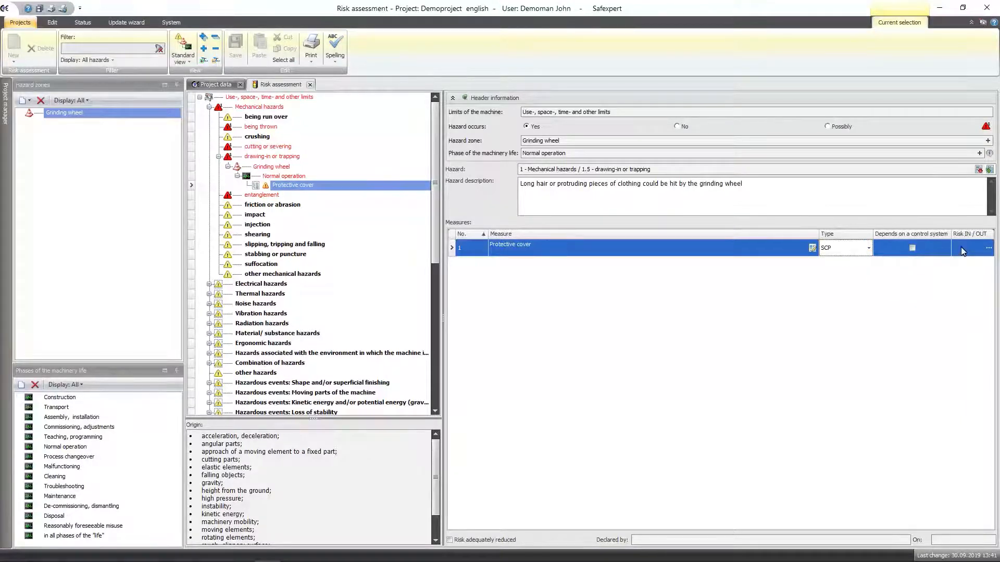
Step: Estimate the protective cover's risk as 6 IN and 3 OUT, and mark the risk as adequately reduced
left_click(961, 247)
left_click(605, 349)
left_click(672, 325)
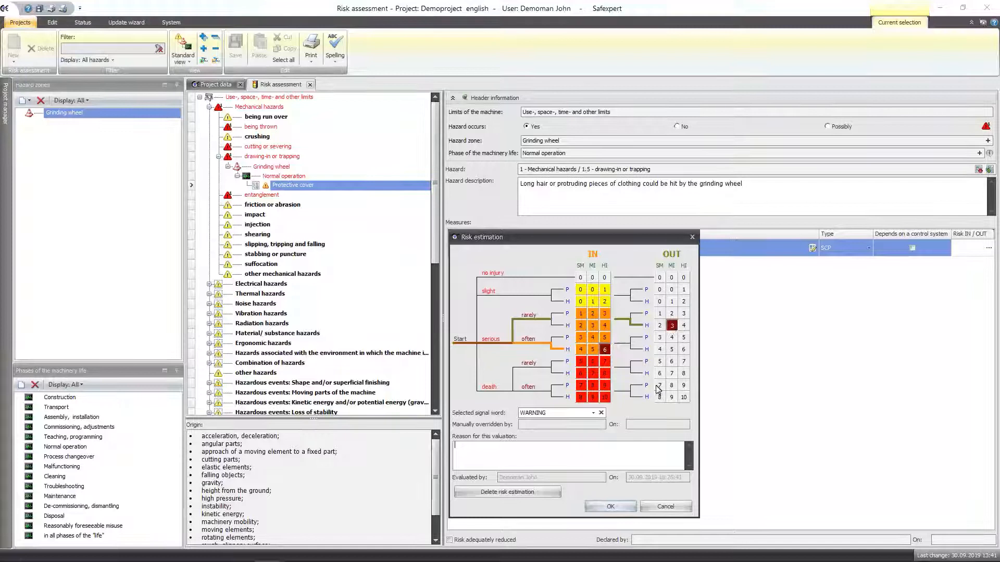
left_click(628, 510)
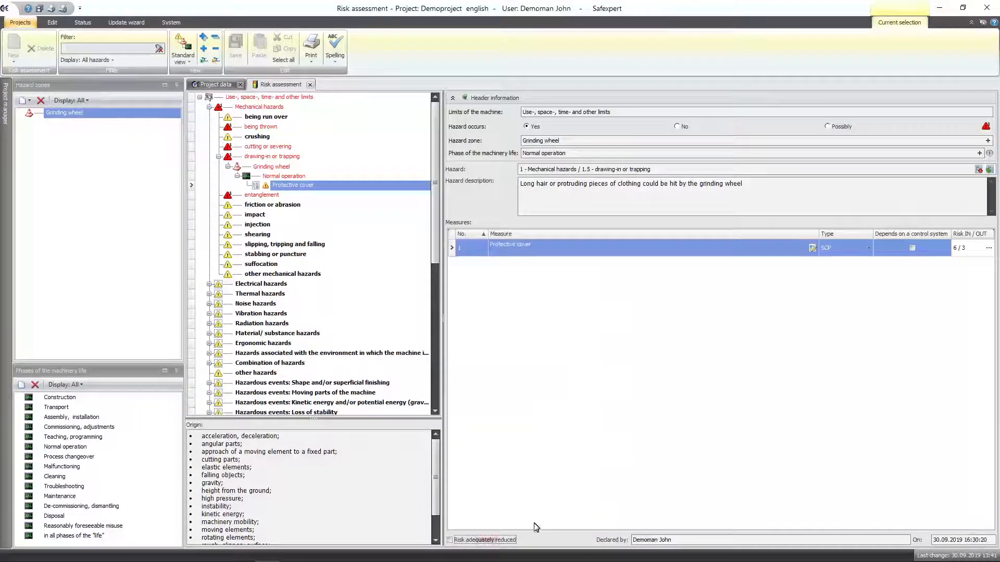
left_click(450, 540)
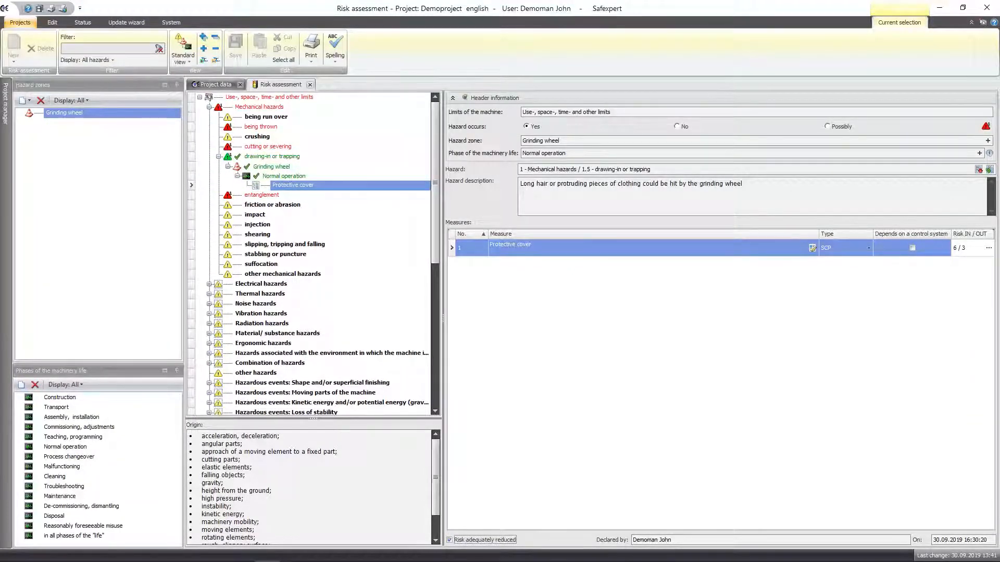
Step: Assign Grinding wheel and Normal operation to being thrown, described as "If the grinding wheel breaks, parts can be thrown out which can injure operating personnel."
left_click_drag(151, 114, 230, 126)
left_click_drag(115, 448, 292, 138)
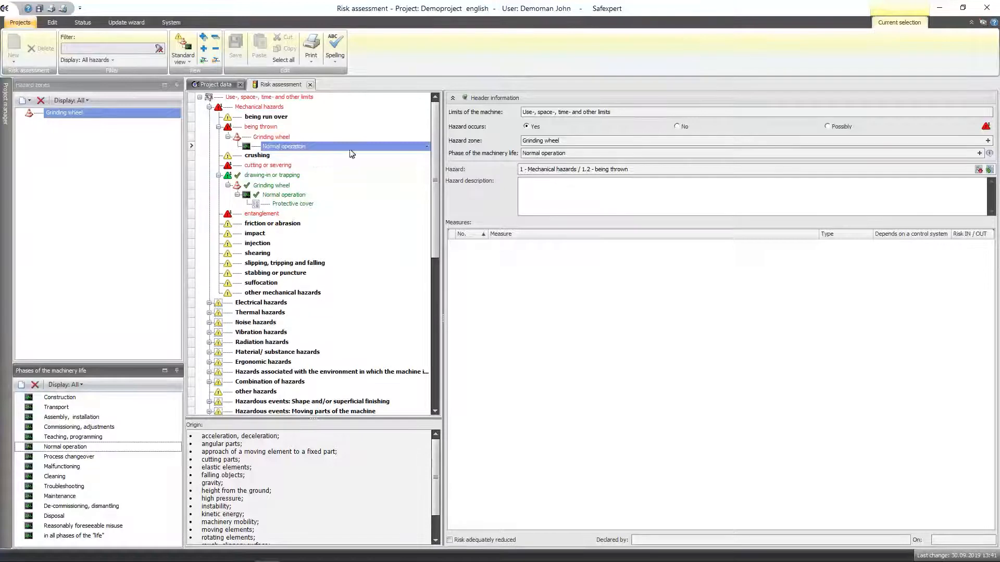
left_click(553, 194)
type("If the grinding wh")
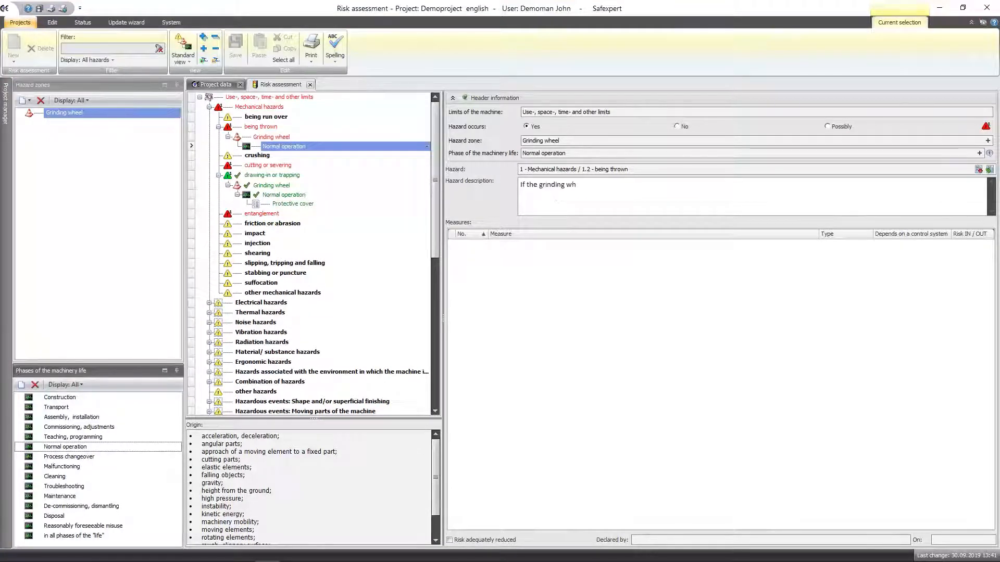
type("eel breaks, parts can be thrown out which can injure operating personnel.")
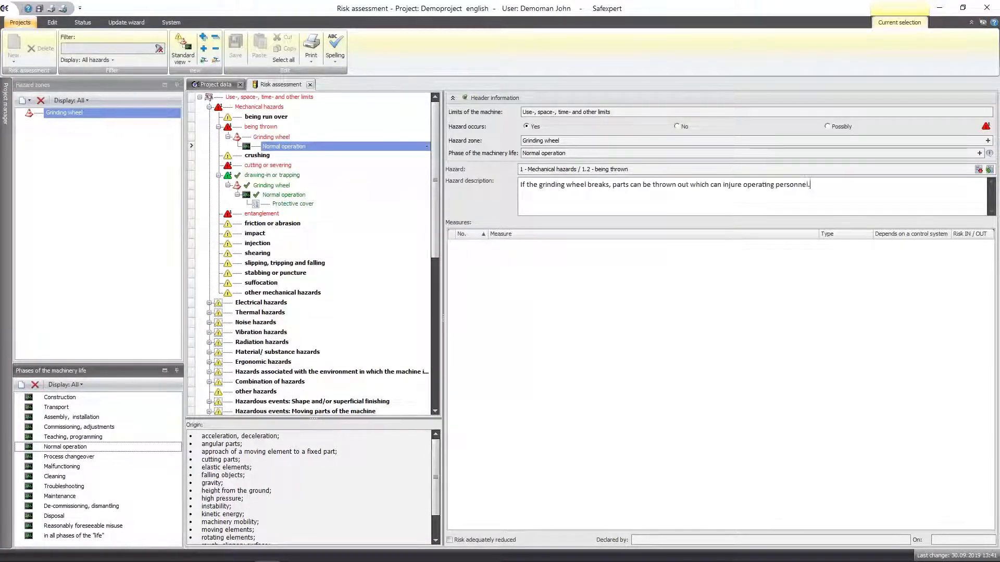
Step: Insert the measures of the Measures library entry "Protection against ejection of parts" into the being thrown hazard
right_click(570, 259)
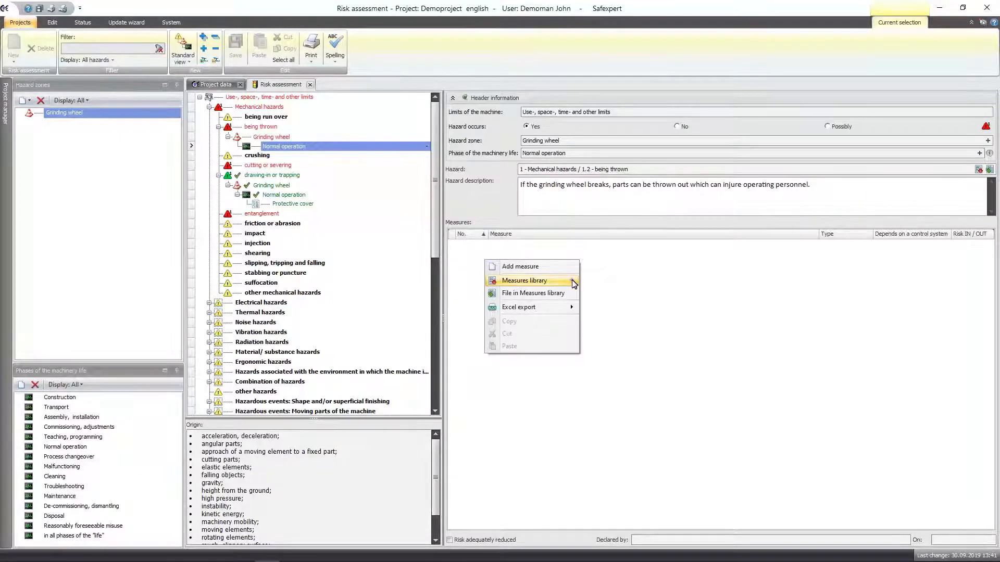
left_click(574, 283)
left_click(688, 353)
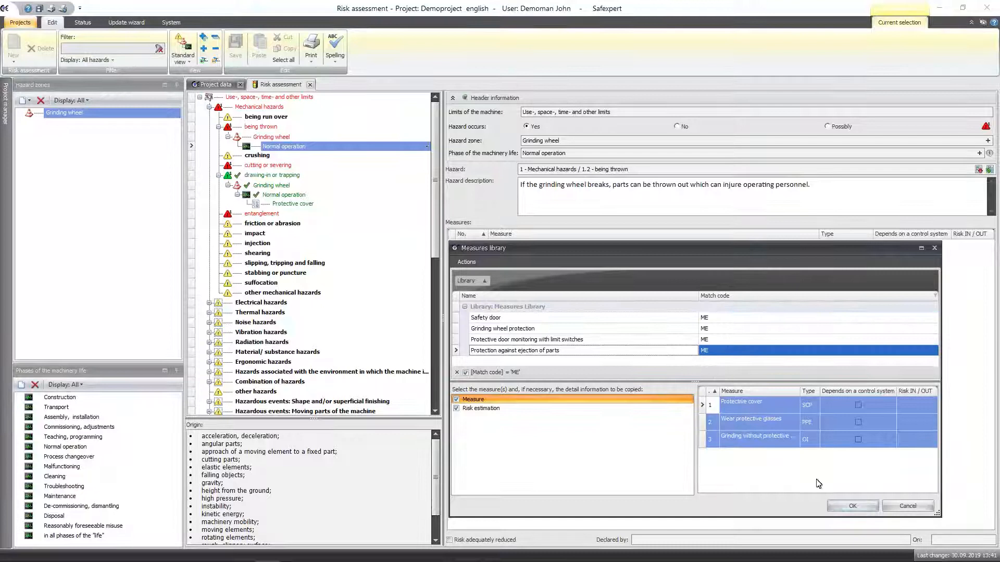
left_click(843, 507)
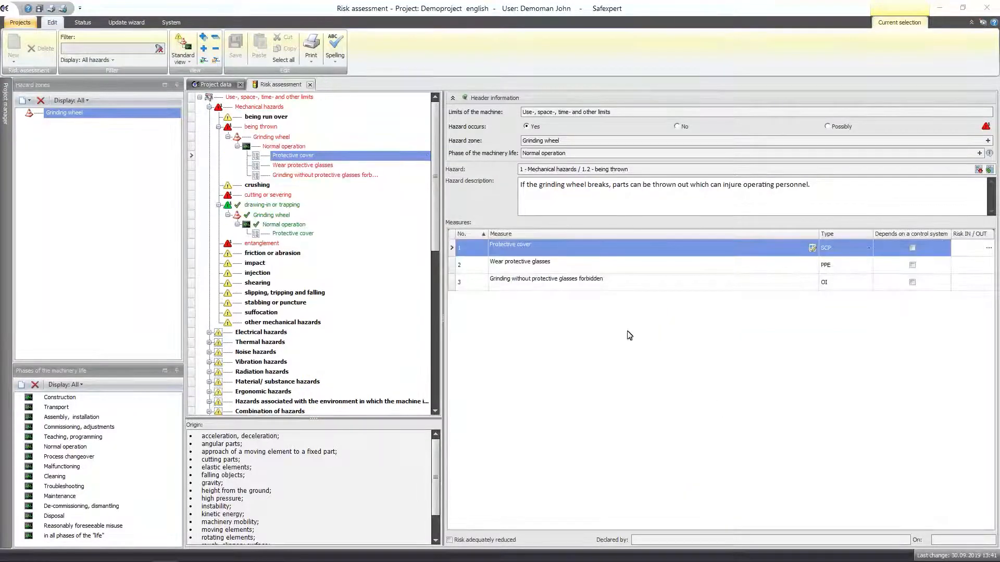
Step: Add the task "Check protective cover" with description "Is the protective cover designed for expected stress?" to the Protective cover measure under being thrown
right_click(415, 161)
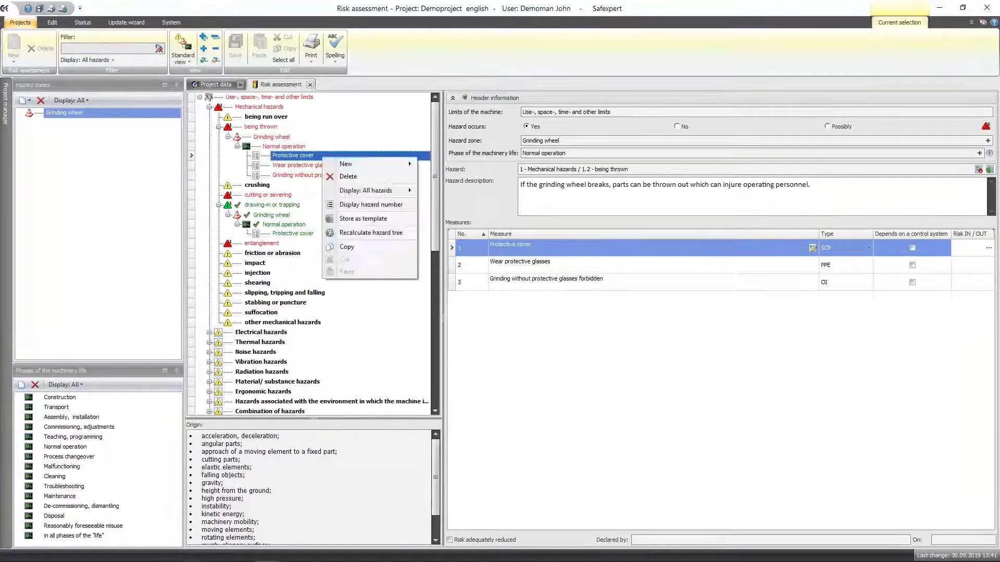
mouse_move(411, 169)
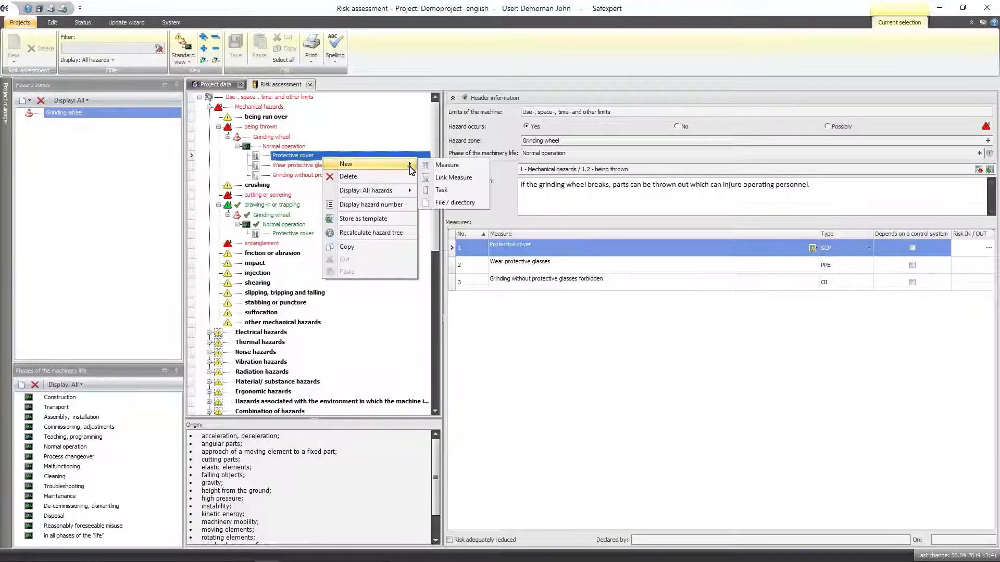
left_click(422, 192)
type("Check protective cover")
left_click(425, 227)
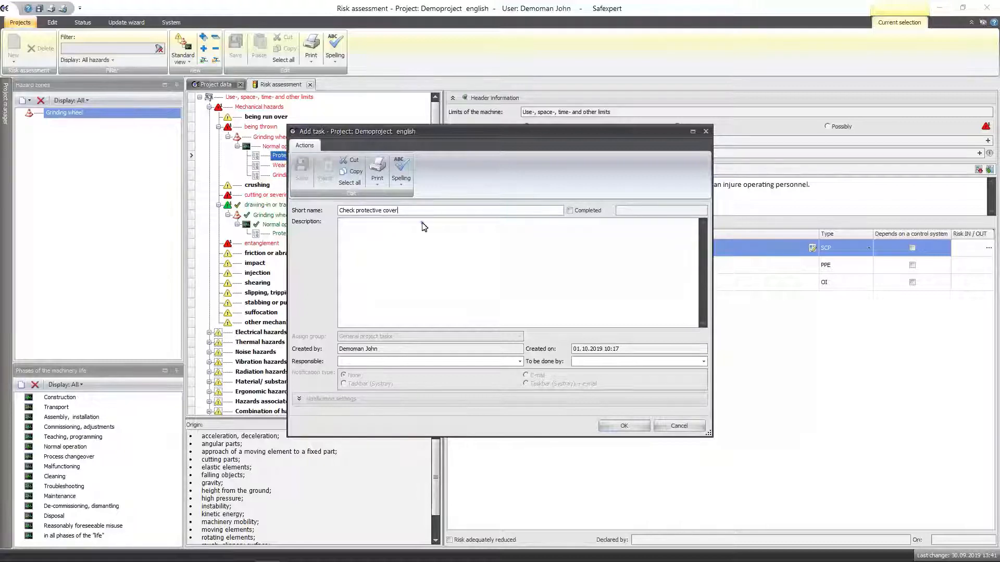
type("Is the protective cover designed for expected stress?")
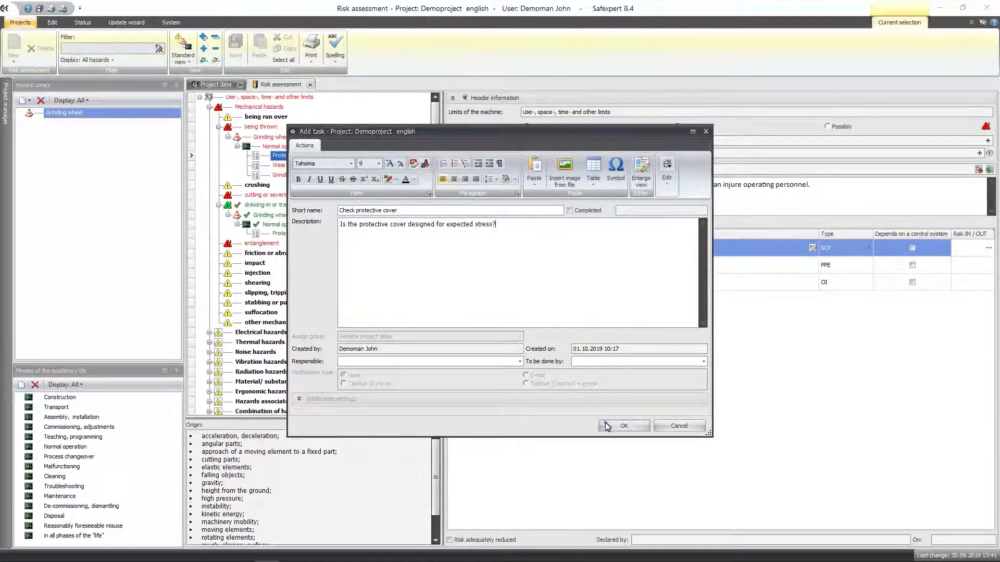
left_click(607, 426)
Step: Attach the image file "Grinding wheel cover" to the Protective cover measure under being thrown, embedded in the project
right_click(321, 157)
mouse_move(396, 164)
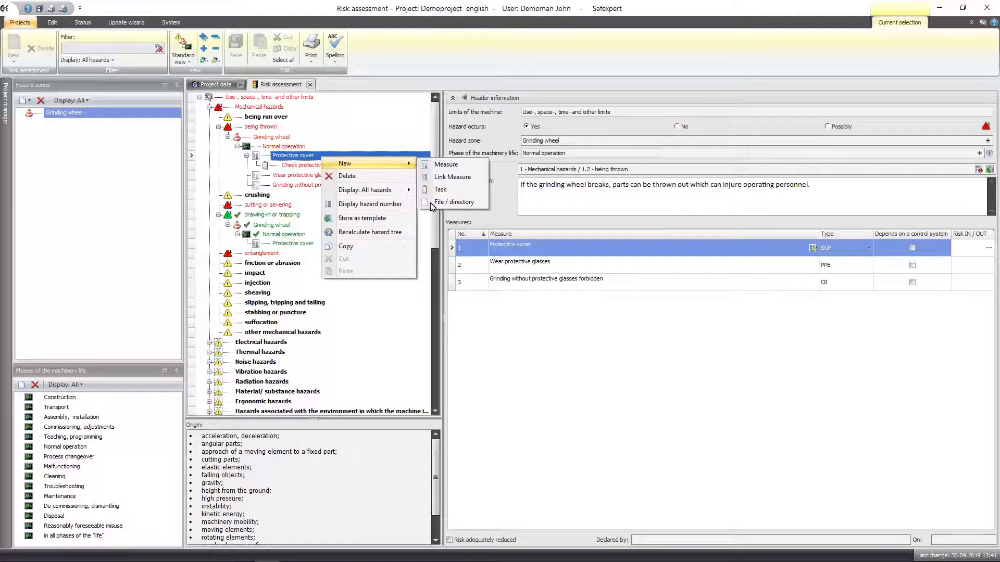
left_click(452, 202)
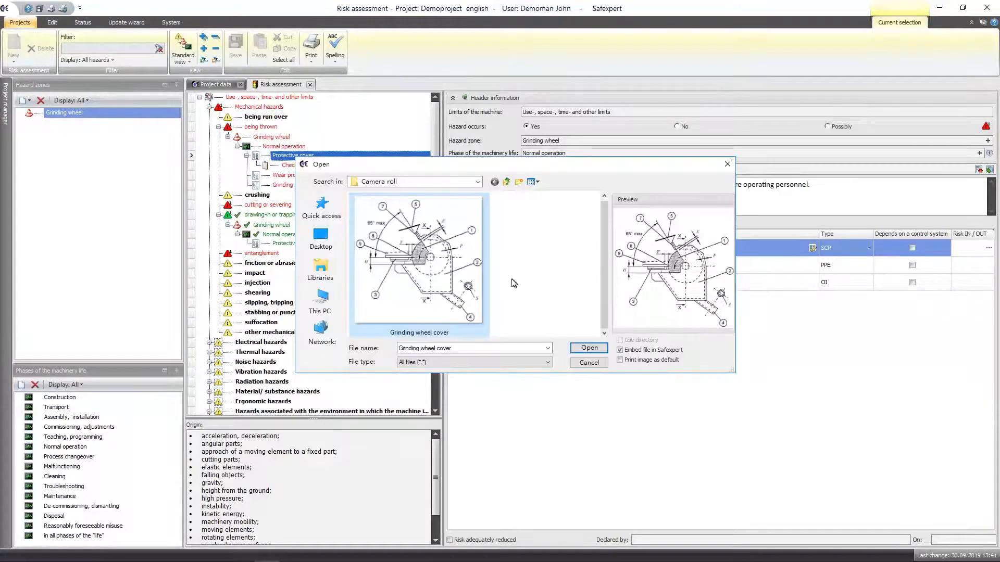
left_click(588, 348)
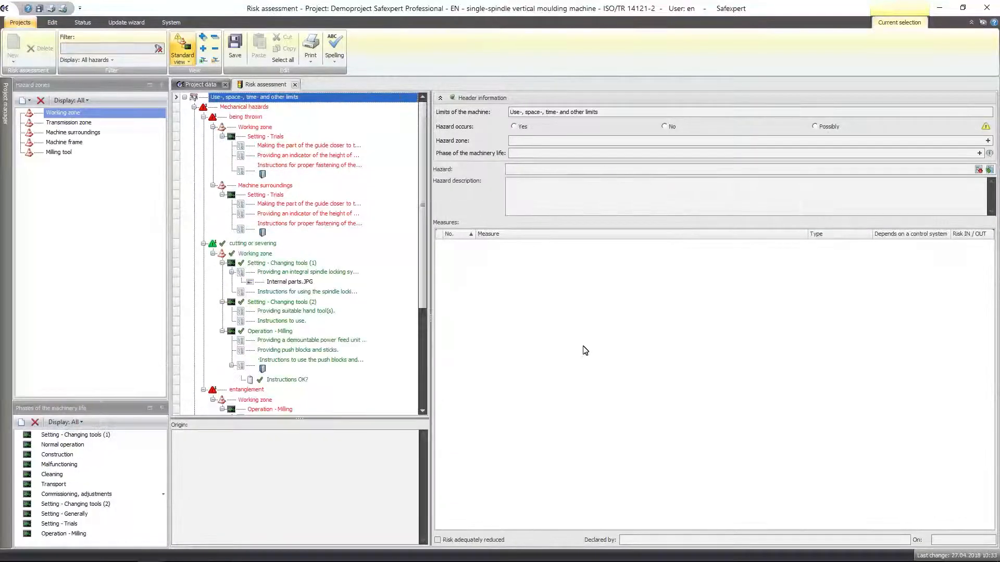
Step: Filter the moulding machine project's hazard tree to display only Yes (hazard occurs)
left_click(111, 60)
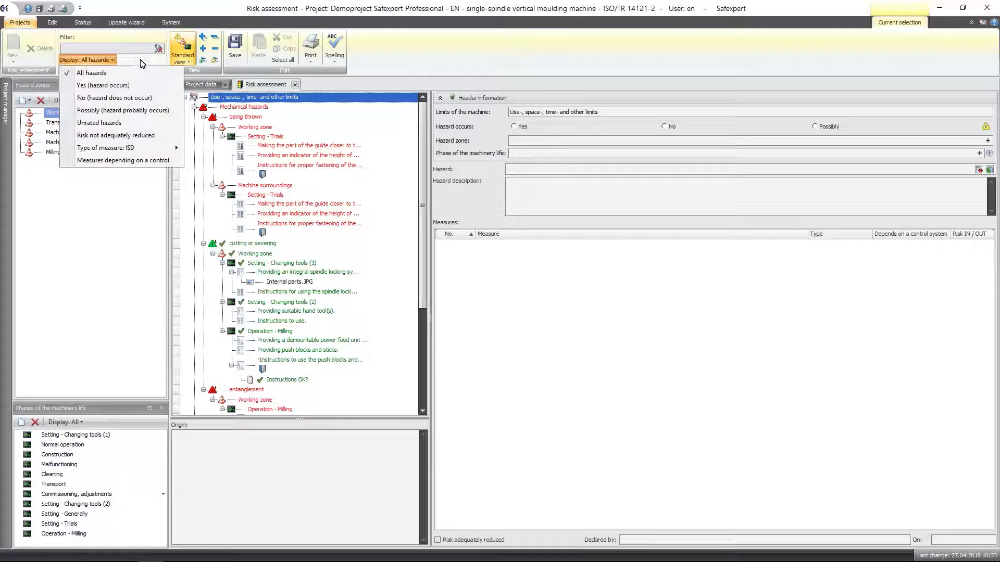
key("Down")
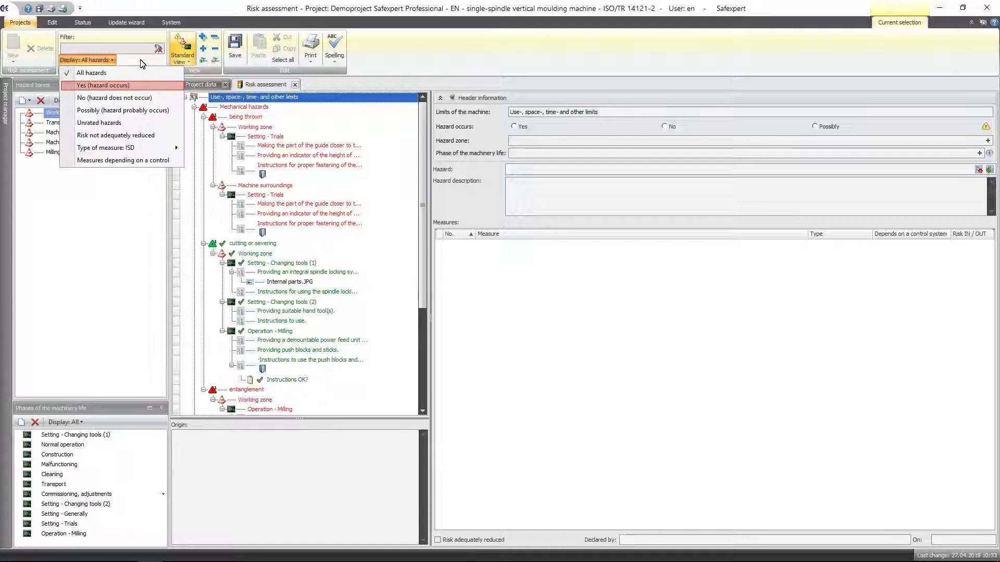
key("Down")
key("Down")
key("Down")
key("Down")
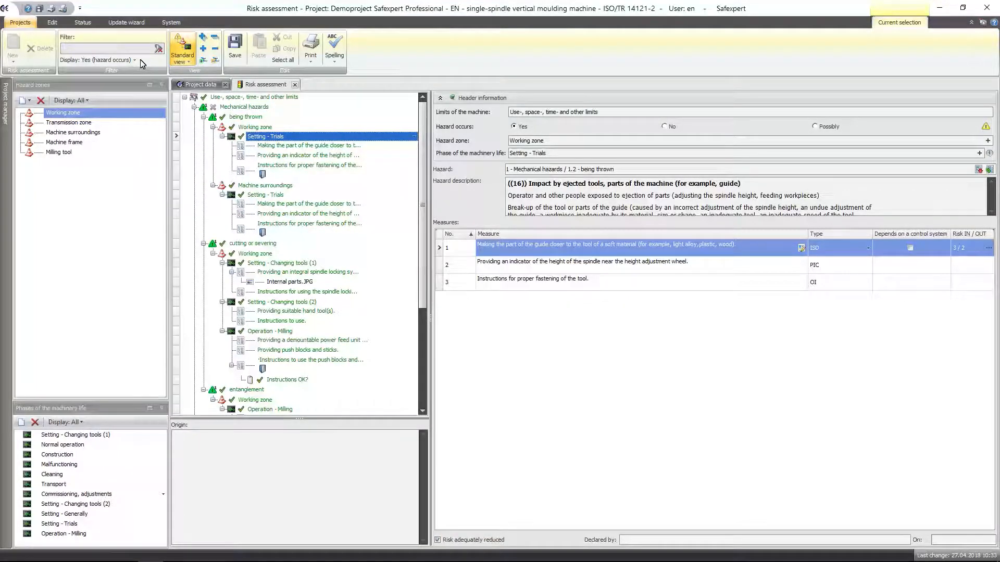
Step: Switch the risk assessment tree from the standard view to the Hazard zones view
left_click(8, 125)
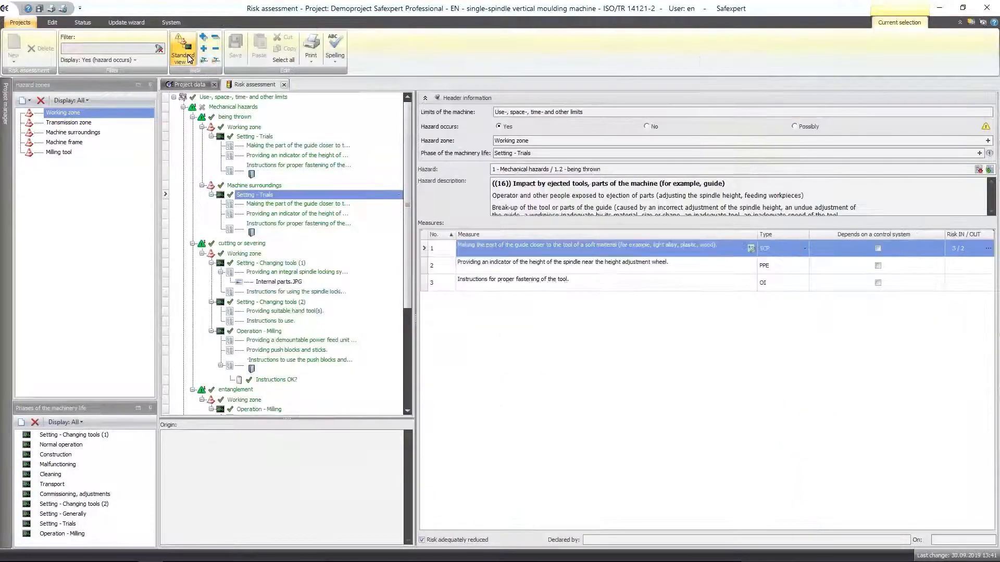
left_click(188, 57)
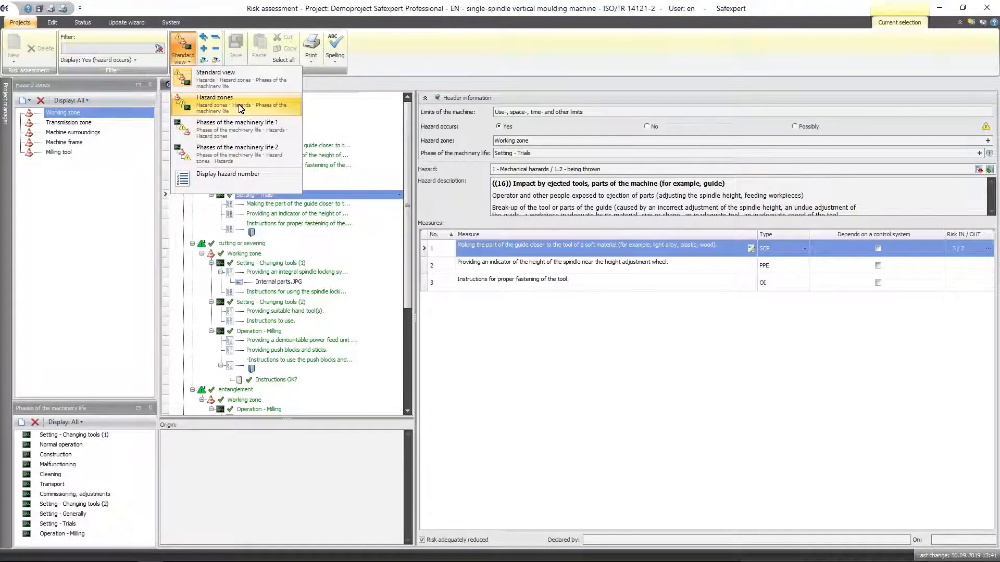
left_click(240, 108)
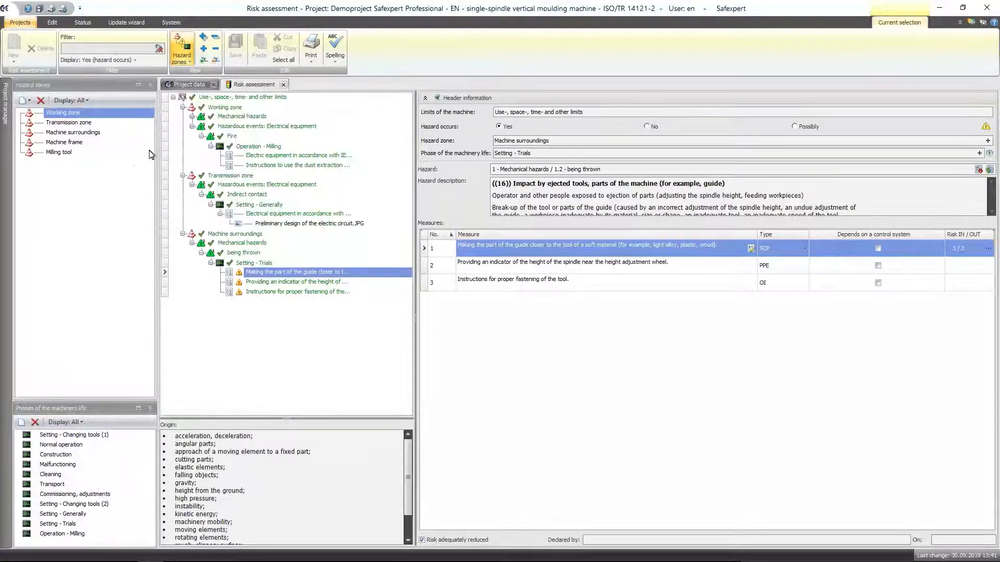
Step: Insert the hazard zone "Power supply" below Working zone and add it to the machine limits in the assessment tree
right_click(99, 177)
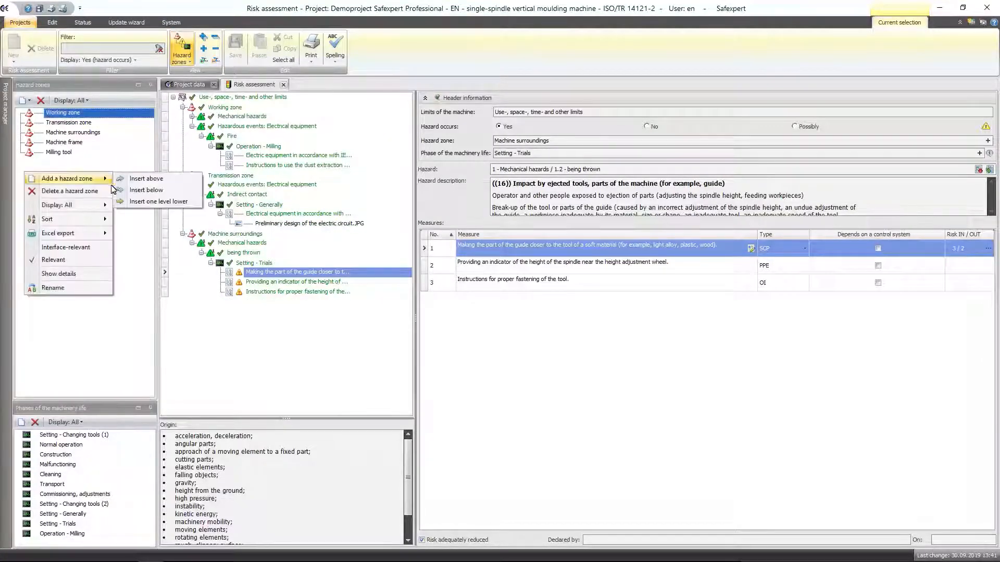
left_click(121, 190)
type("Power supply")
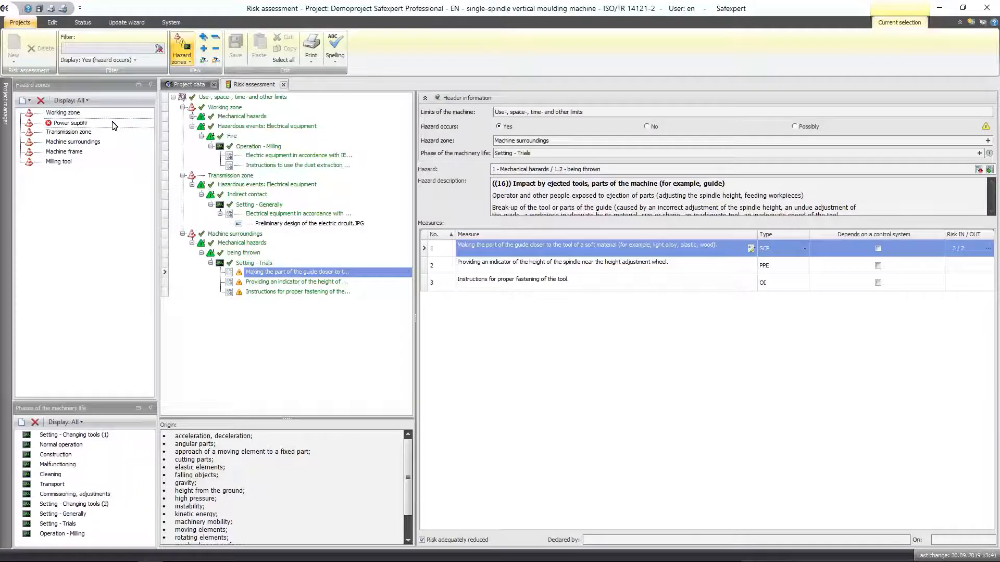
key("Return")
left_click_drag(199, 111, 303, 97)
Step: Add the electrical hazard electrocution to the Power supply zone and assign the Normal operation life phase to it
right_click(303, 176)
mouse_move(326, 188)
left_click(437, 188)
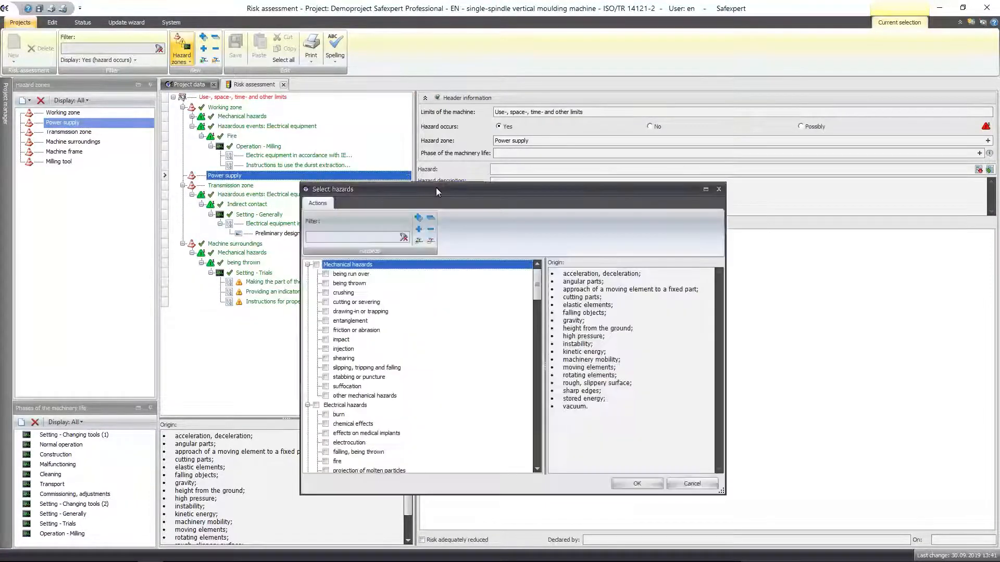
left_click(525, 442)
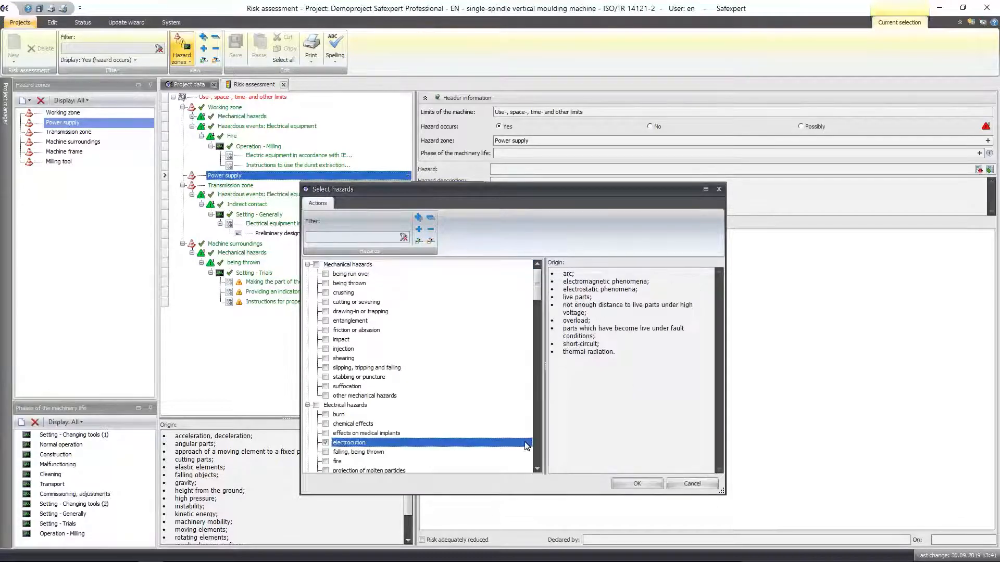
left_click(637, 484)
left_click_drag(123, 451, 305, 224)
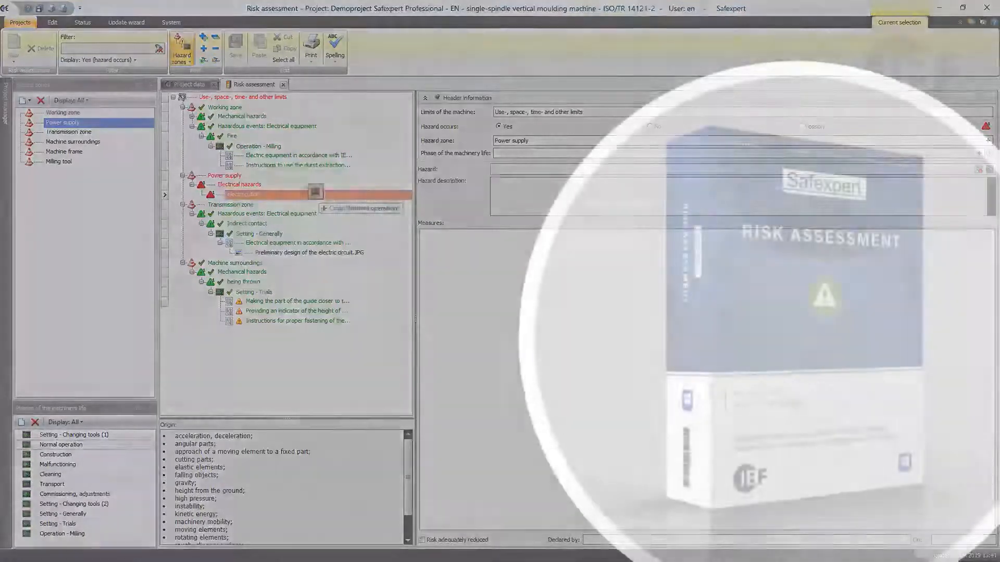